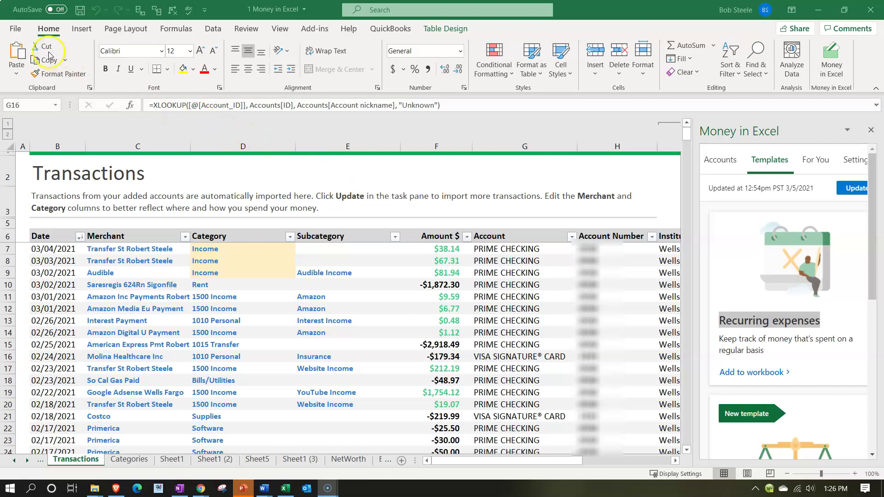
Browse the New page templates (Blank workbook, Money in Excel, Take a tour), then return to Transactions.
click(15, 30)
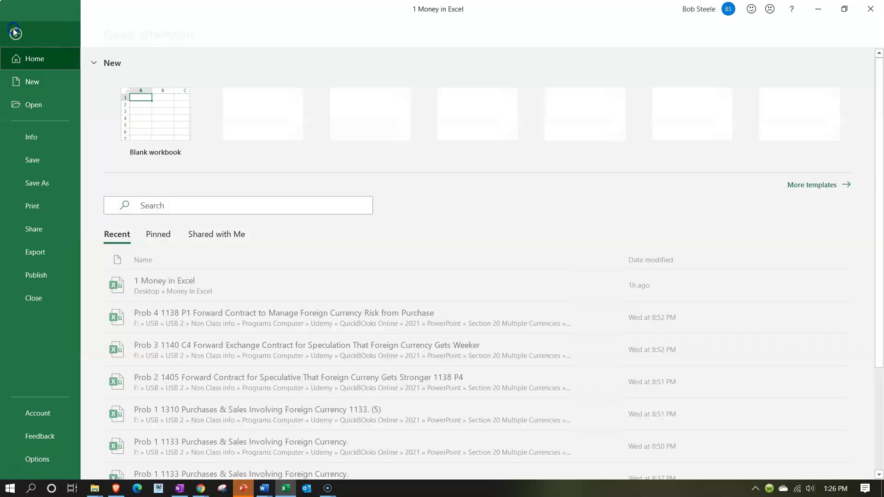
click(34, 85)
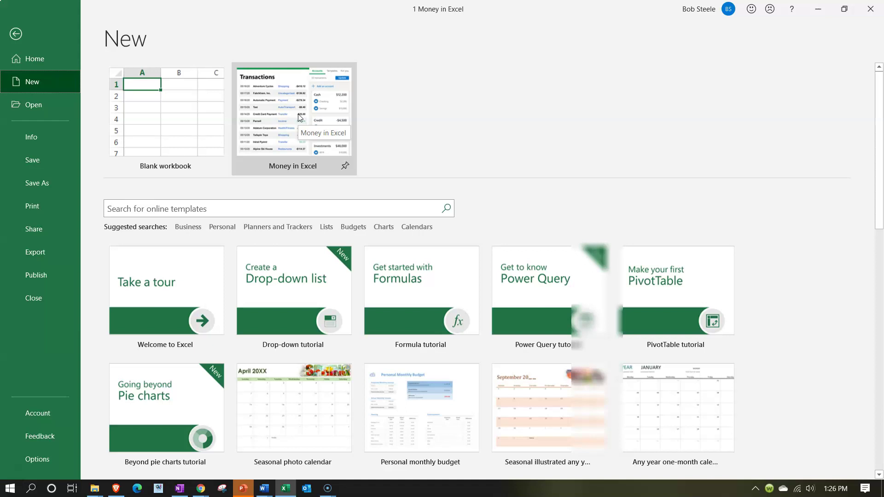
click(187, 288)
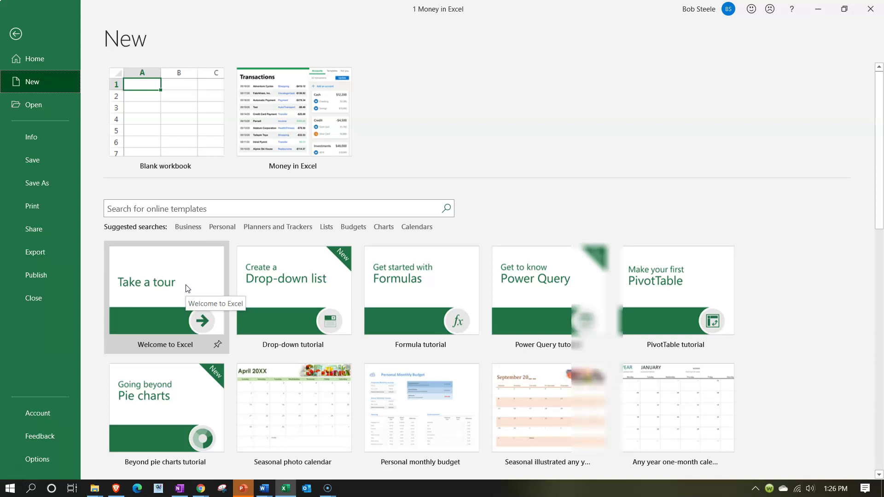
click(19, 34)
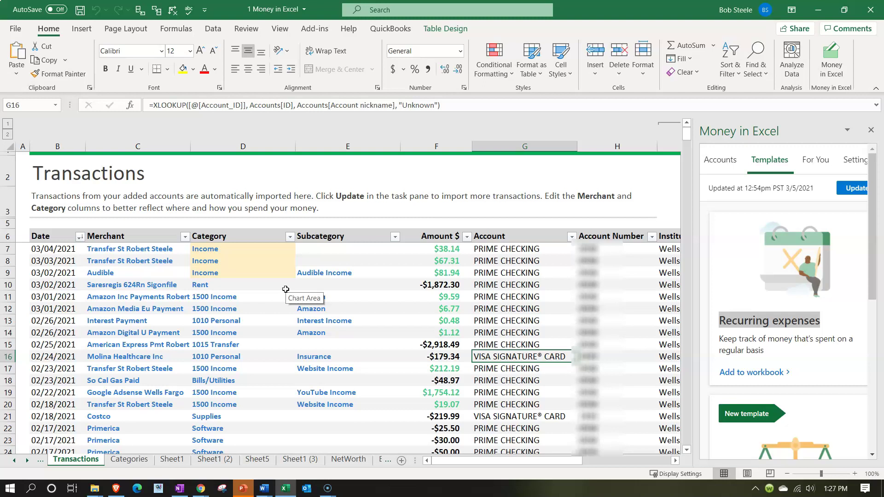
Bring the QuickBooks Banking window forward, showing 58 transactions for review.
click(202, 485)
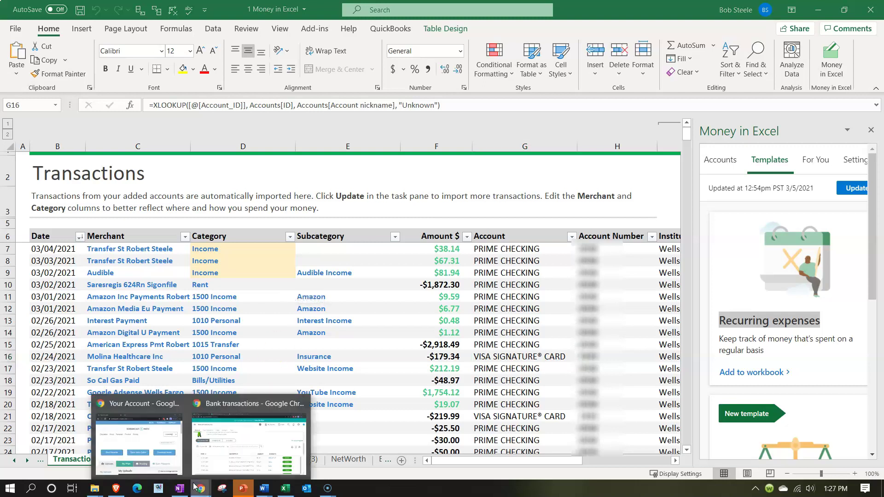
click(209, 446)
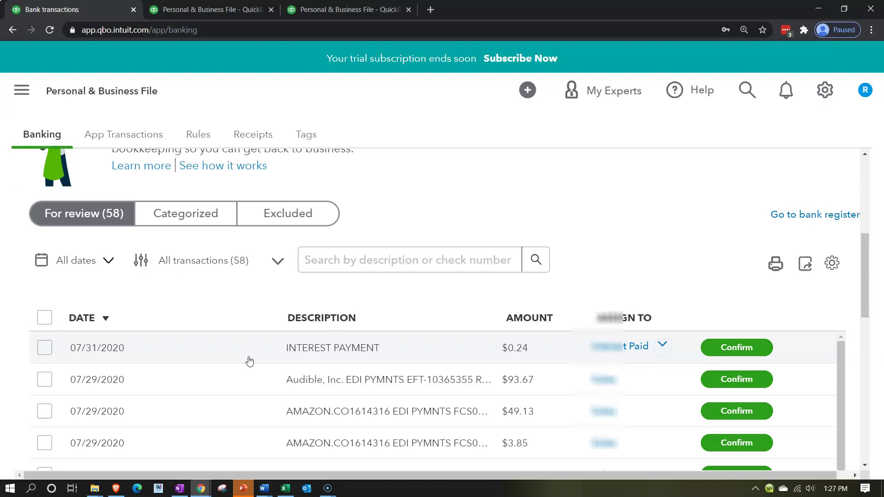
Minimize the browser and select cell E16 (Insurance) on the Transactions sheet.
click(818, 8)
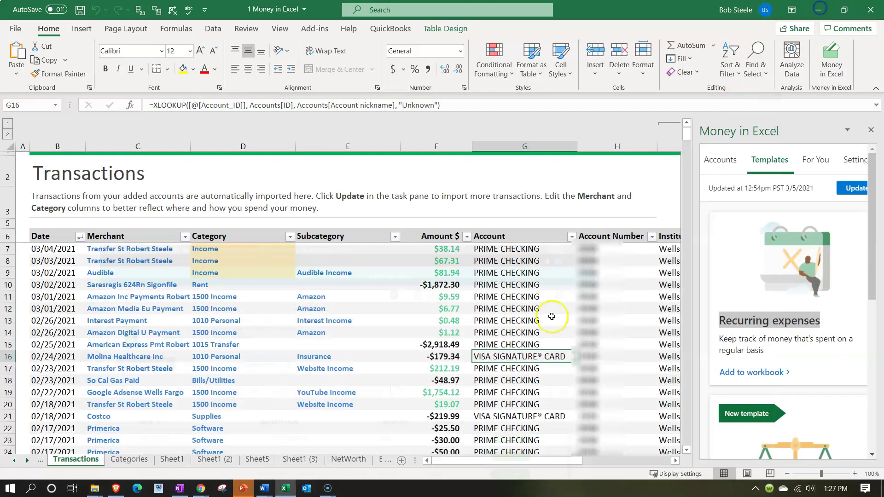
click(324, 357)
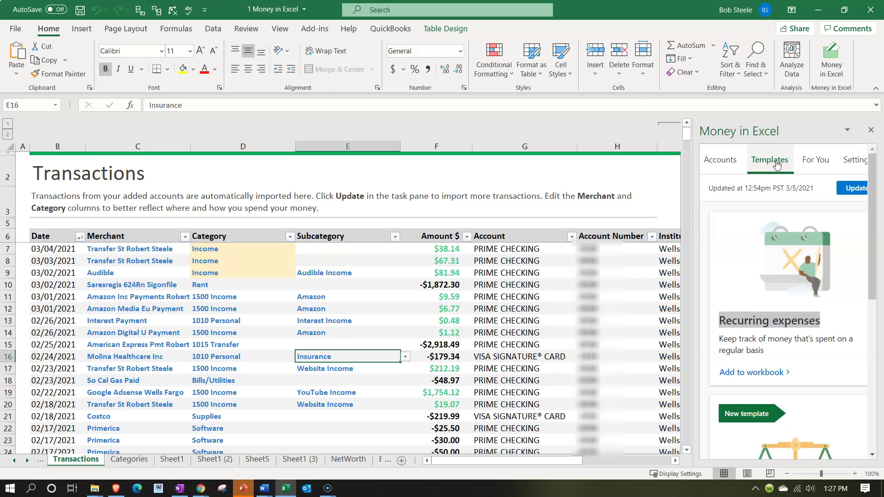
Find the Recurring expenses template in the Money in Excel Templates tab and choose to add it.
click(796, 295)
scroll(796, 295, down, 8)
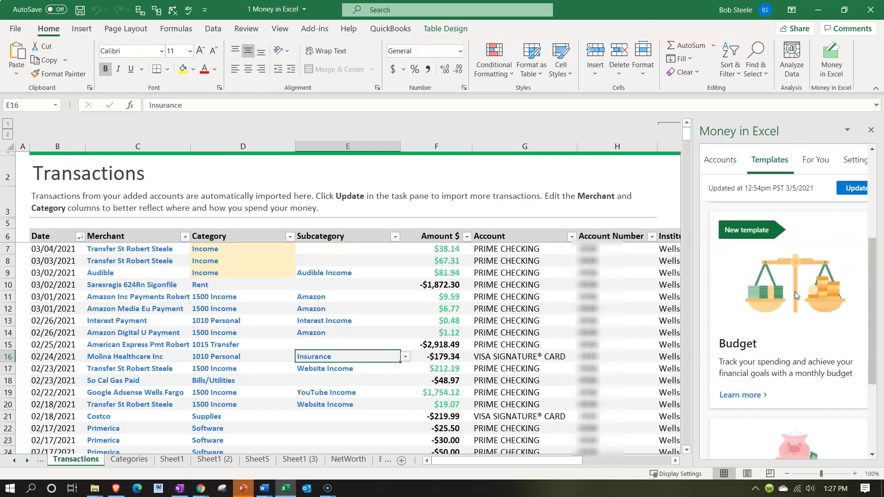
scroll(794, 293, up, 6)
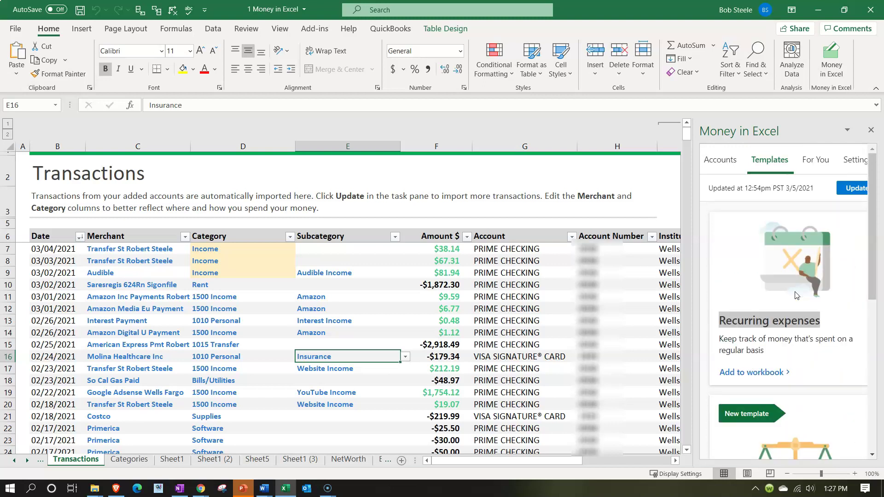
click(773, 168)
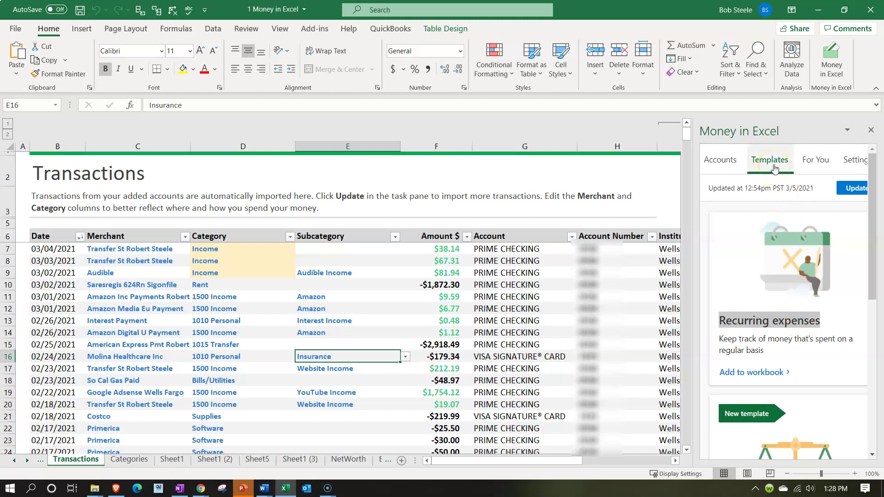
click(774, 167)
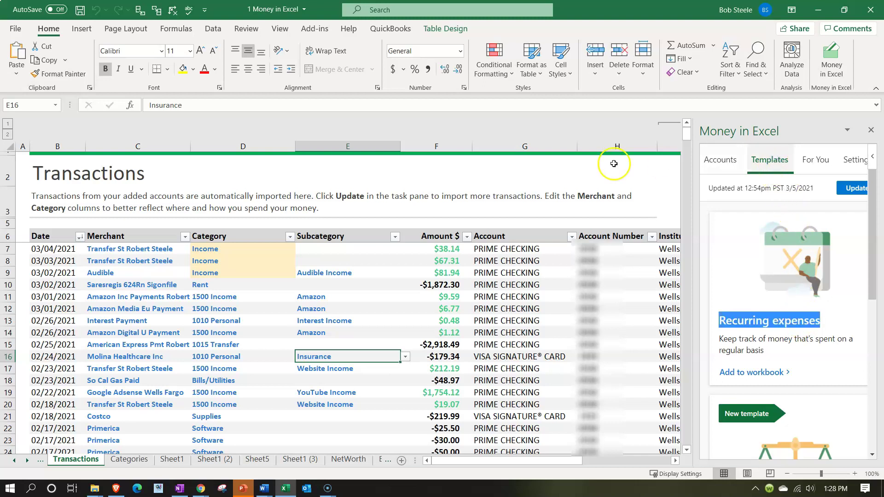
click(103, 59)
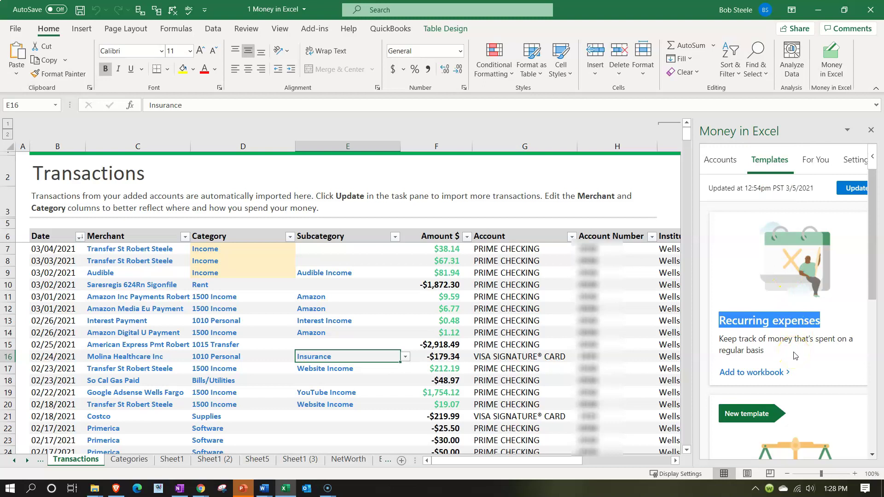
Start the Recurring expenses setup and move to the 'Add recurring charges you want to watch' page.
click(764, 372)
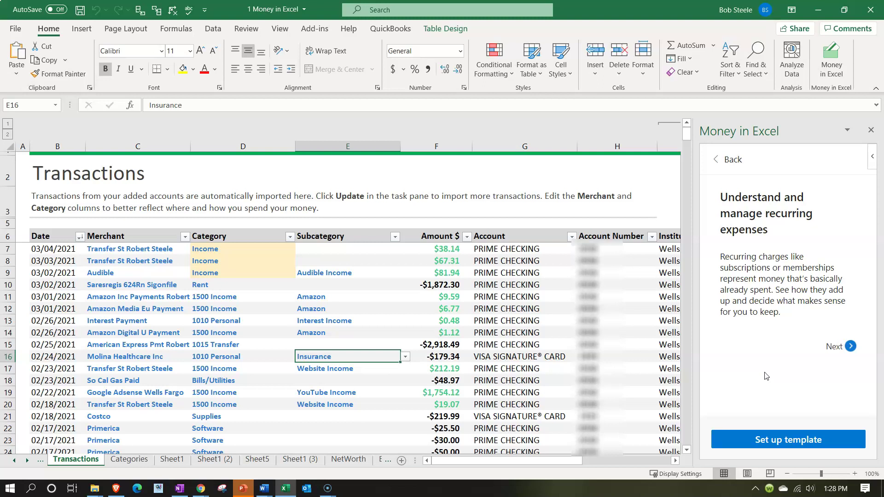
click(849, 347)
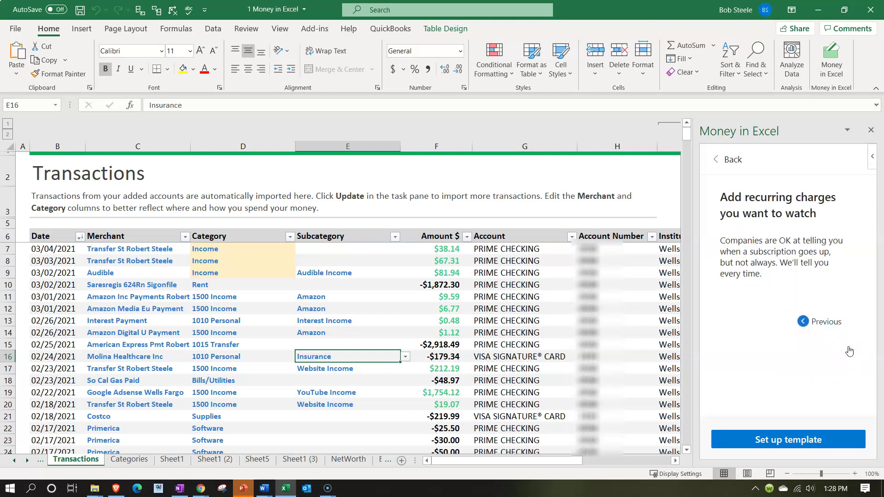
click(848, 349)
click(774, 368)
Set up the template with Verizon Wireless and Saresregis checked, and add it to the workbook.
click(776, 439)
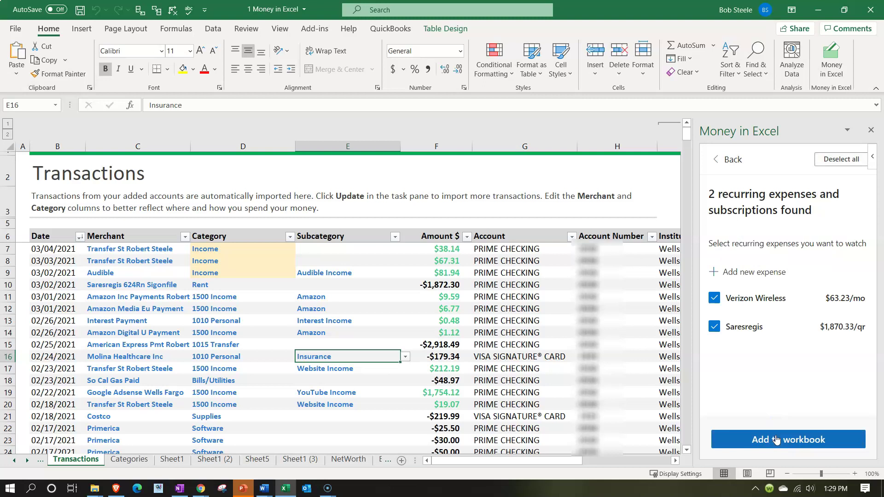
click(776, 440)
click(715, 329)
click(757, 371)
click(778, 437)
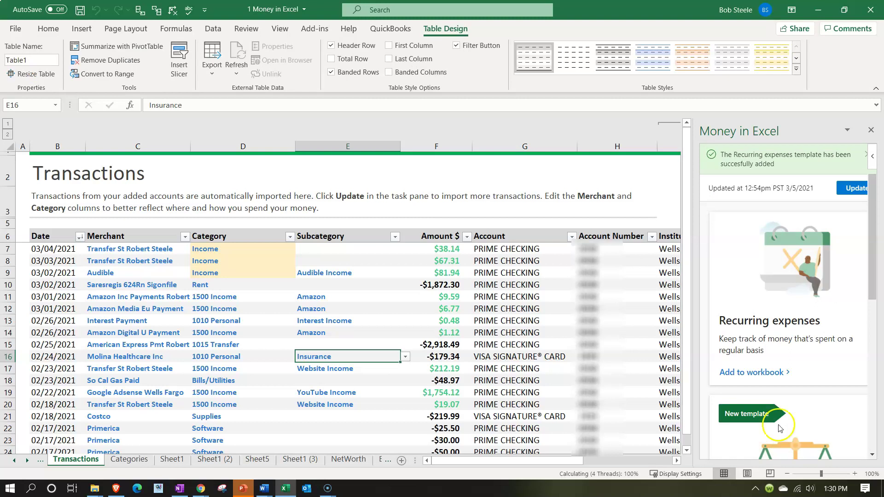
Scroll through the RecurringExpenses sheet showing Saresregis $1,870.33 and Verizon Wireless $126.37.
scroll(778, 442, down, 4)
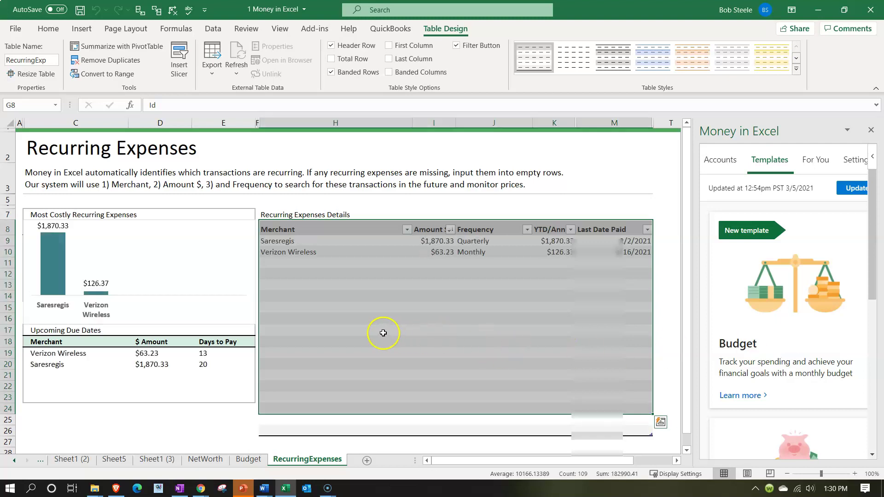
click(323, 310)
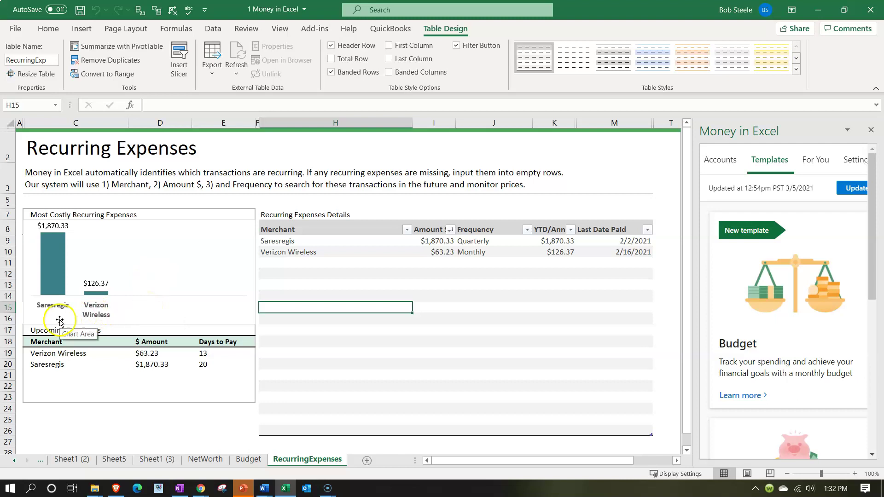
click(45, 364)
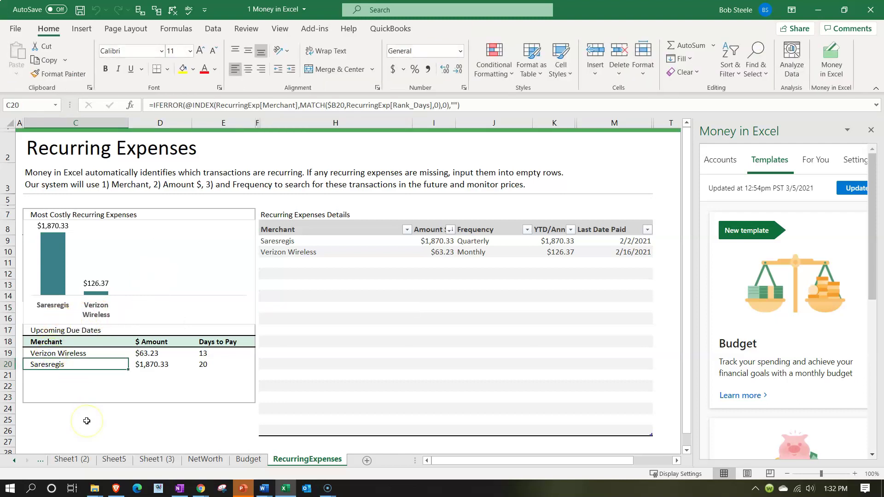
key(Up)
key(Right)
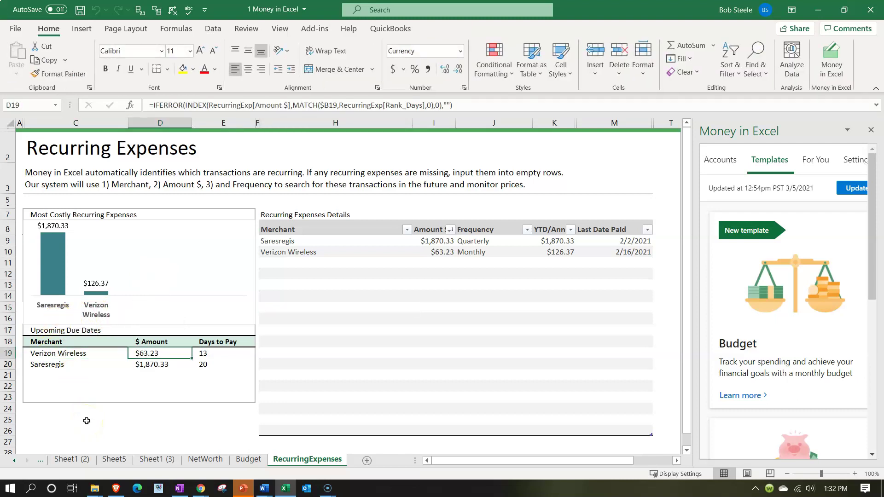
key(Right)
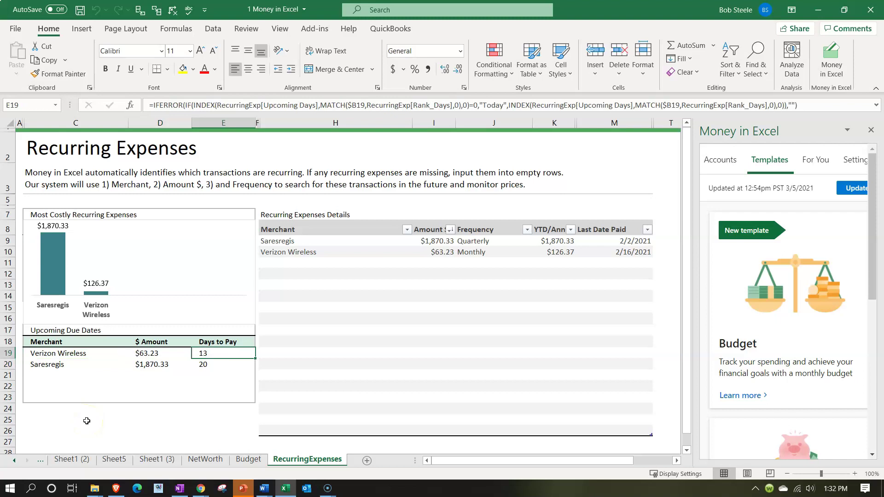
key(Down)
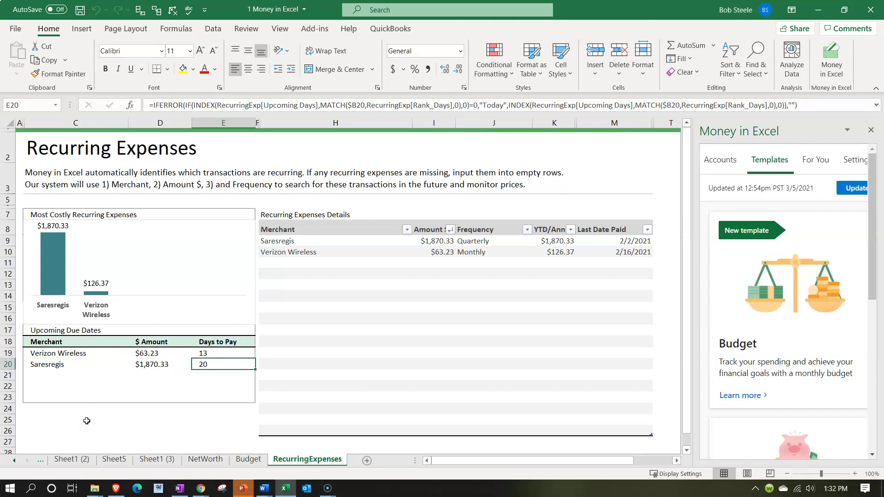
click(313, 241)
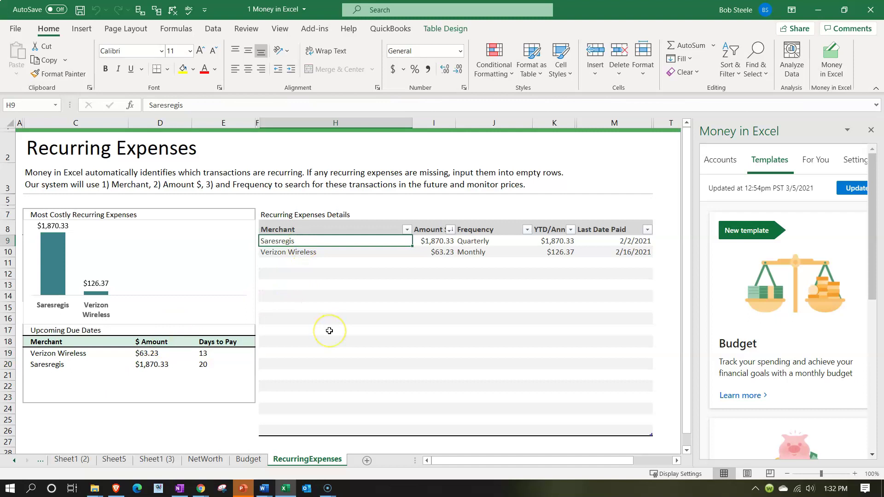
key(Right)
key(Right)
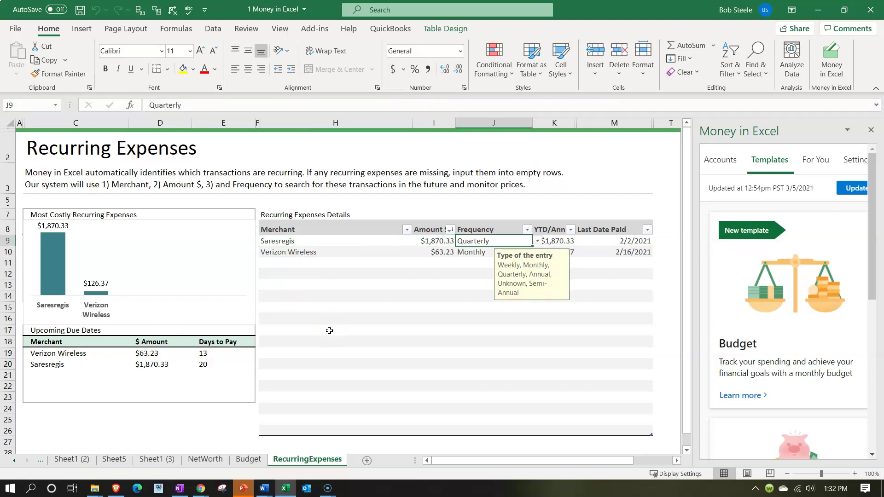
click(373, 321)
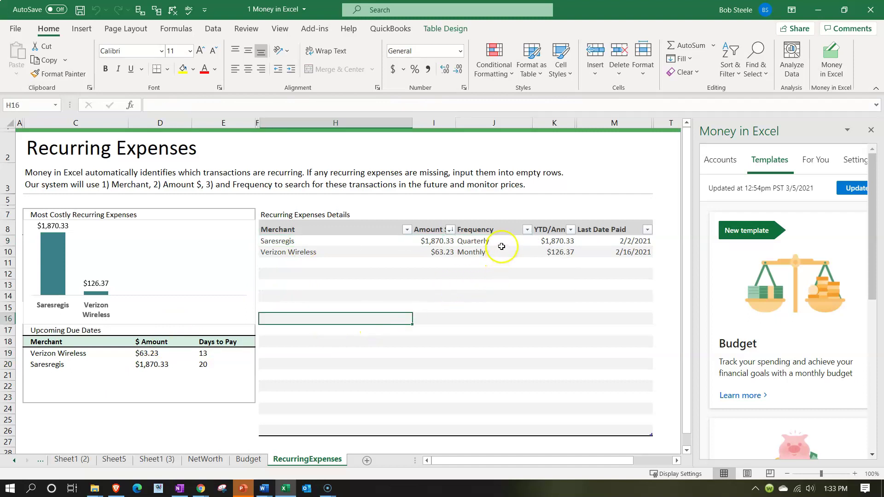
click(502, 246)
click(464, 292)
click(483, 251)
click(463, 328)
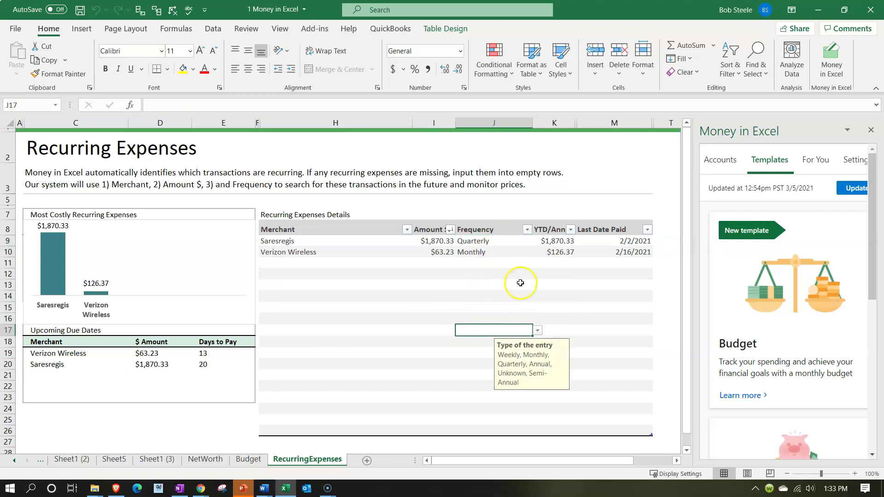
click(554, 240)
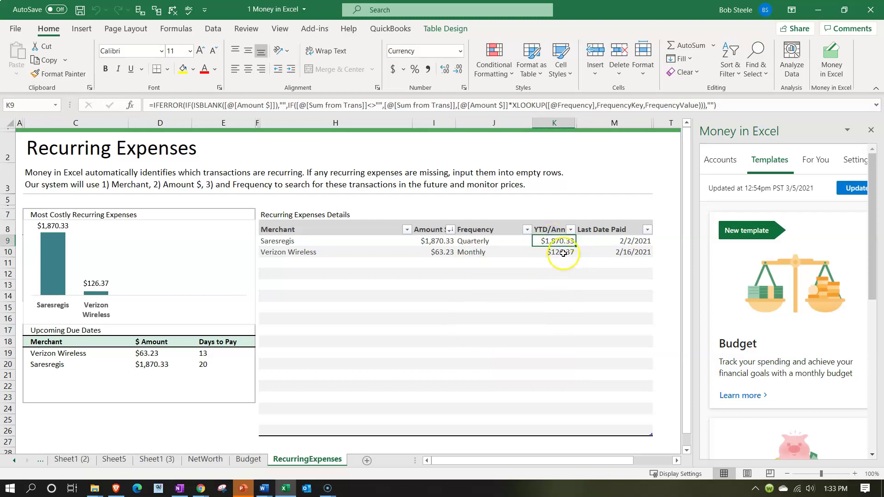
click(543, 228)
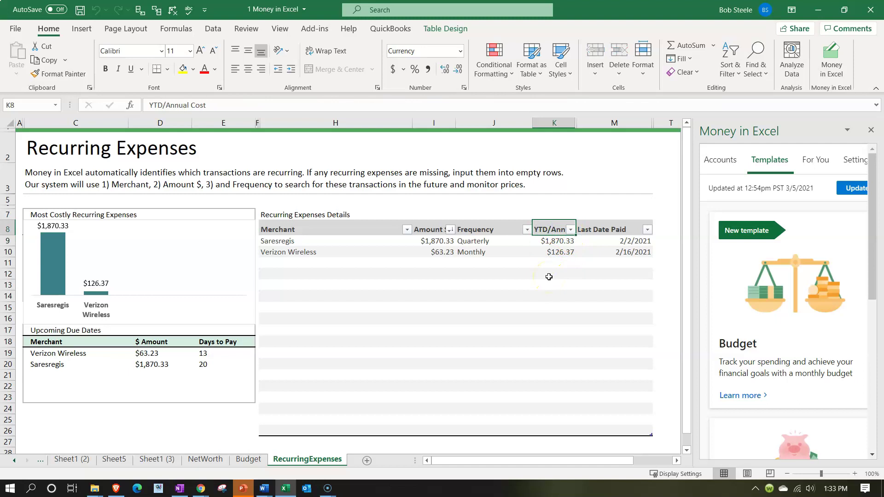
click(616, 252)
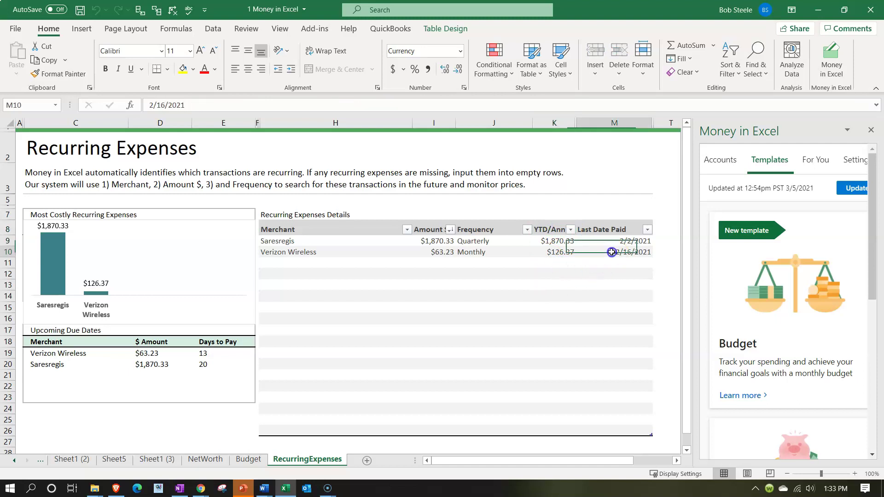
key(Up)
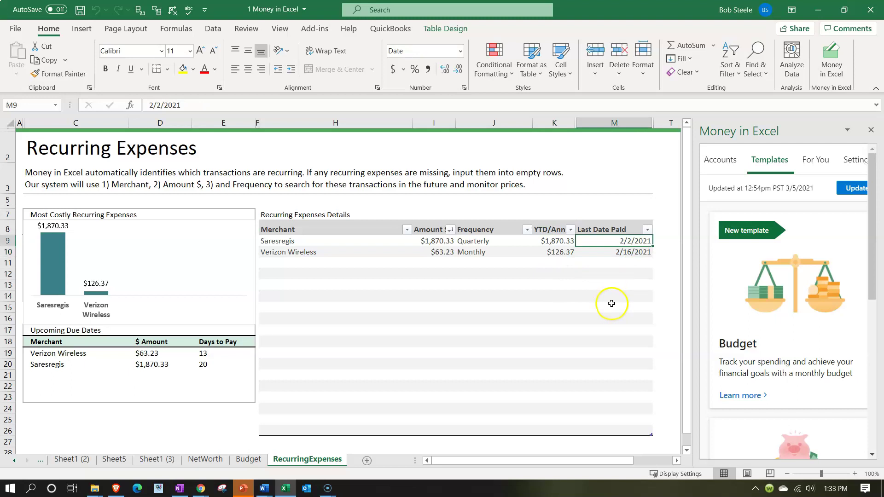
key(Down)
key(Down)
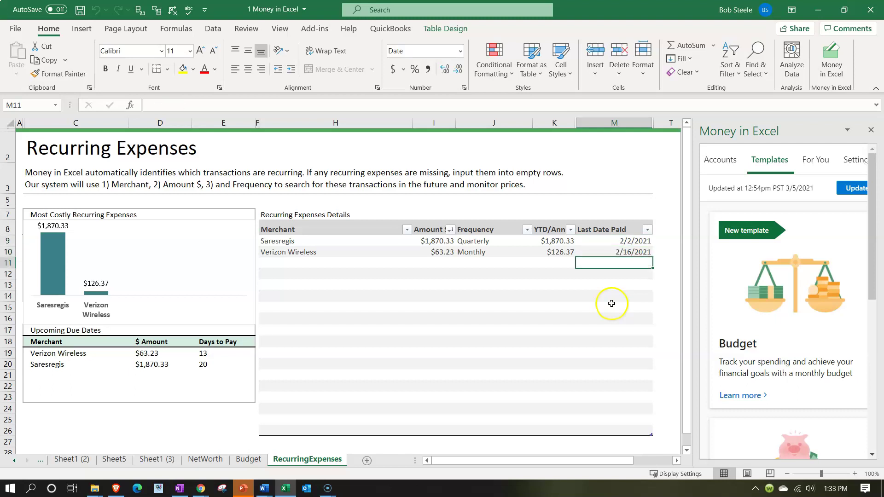